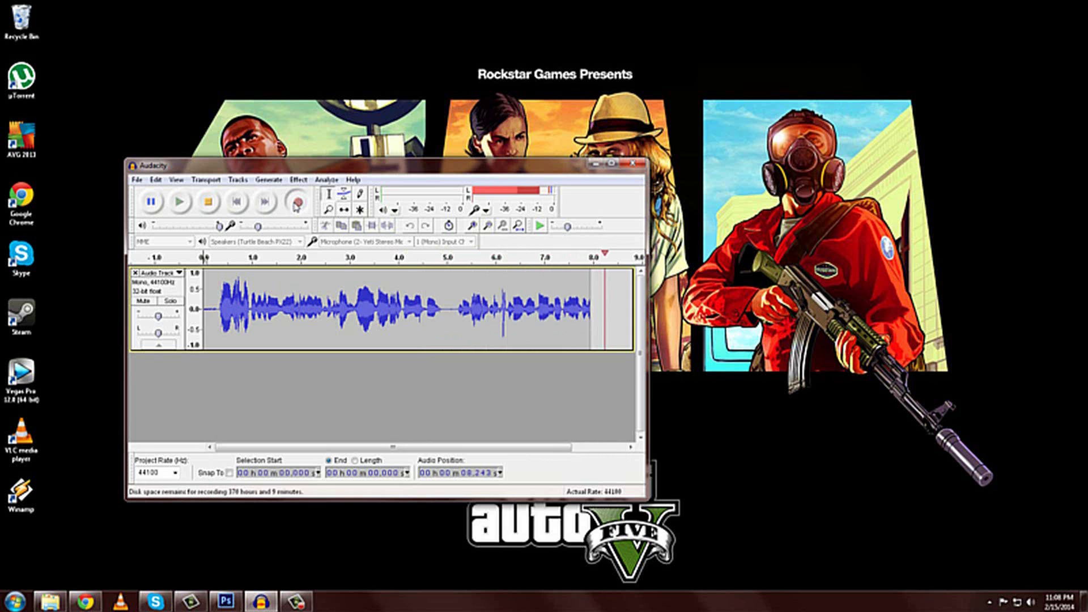
Step: Minimize Audacity and bring the Photoshop bunny banner back to full screen
click(594, 165)
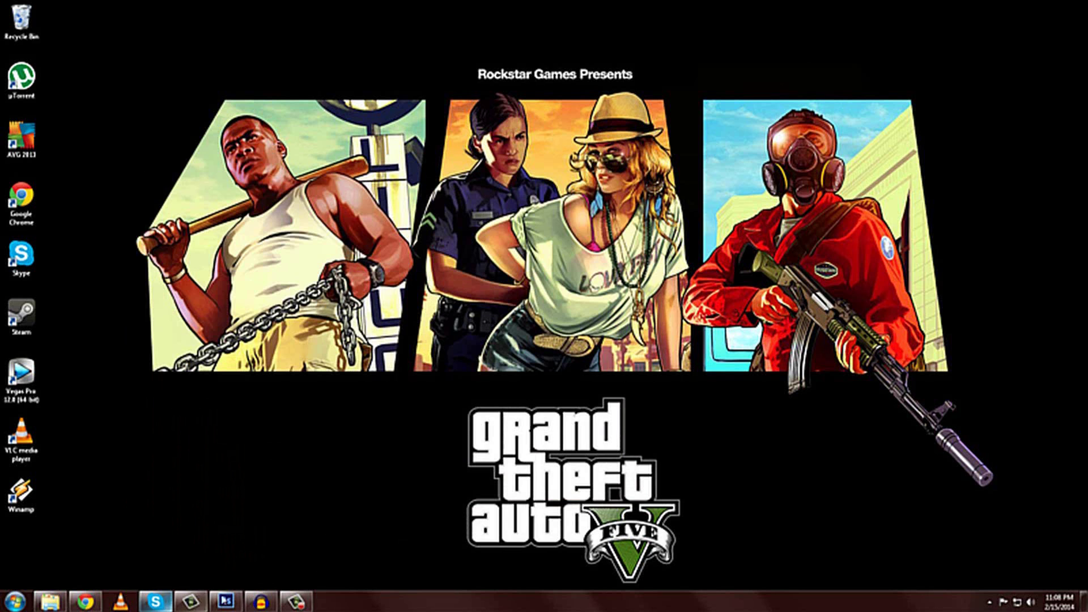
click(225, 601)
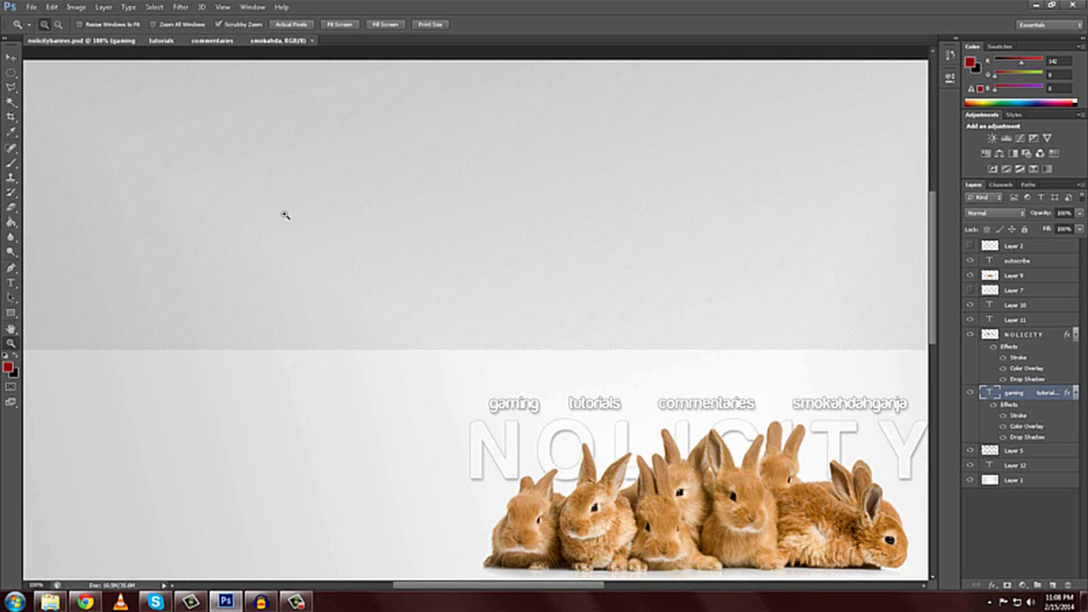
scroll(411, 361, down, 3)
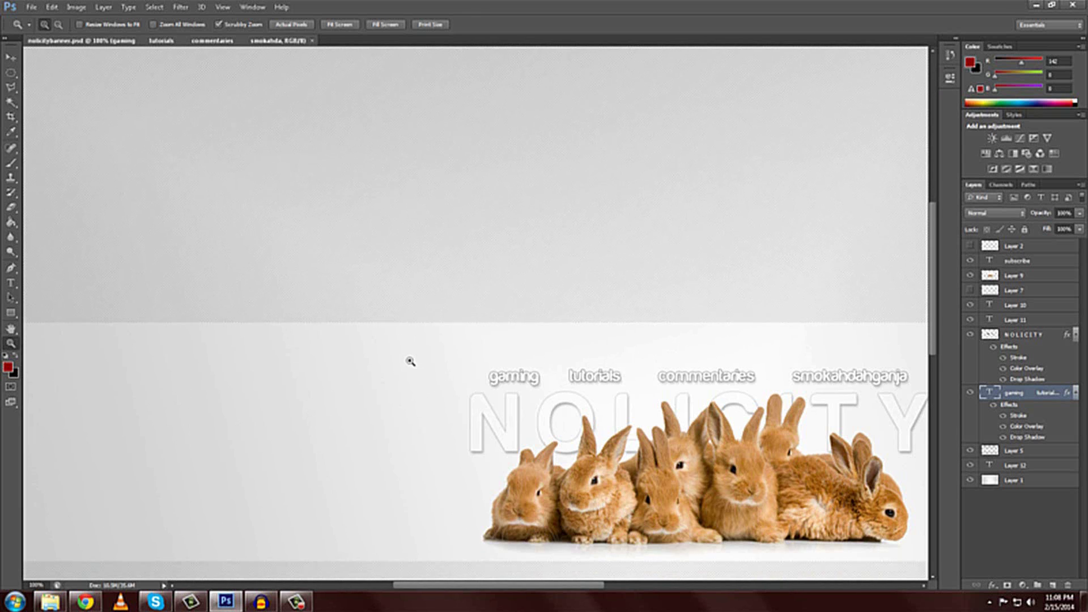
scroll(411, 365, up, 1)
scroll(410, 366, up, 2)
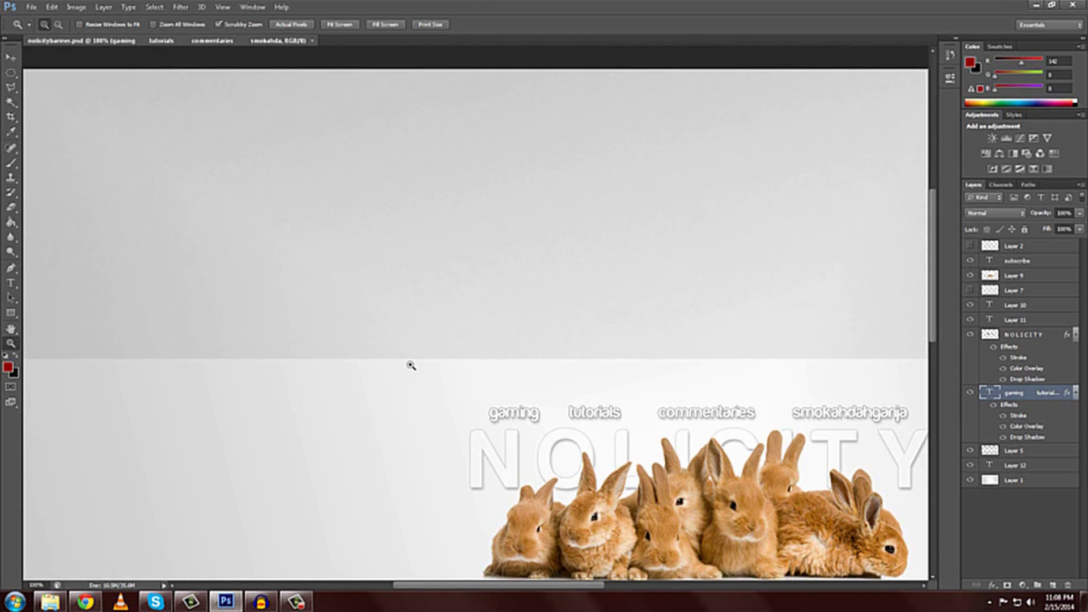
scroll(425, 351, up, 1)
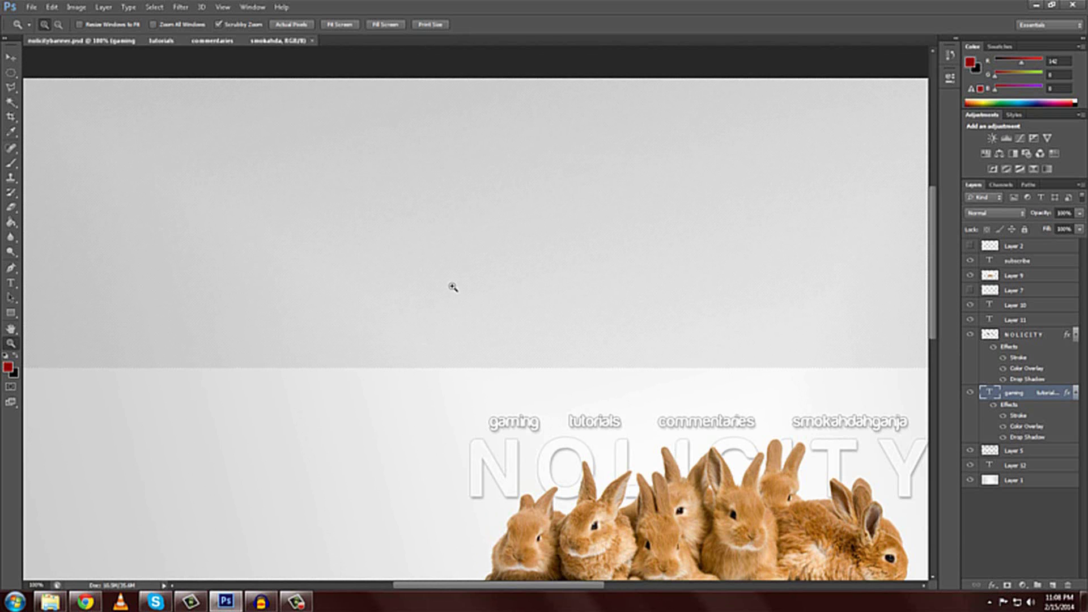
Step: Create a new 5×5 pixel document with a transparent background
click(31, 7)
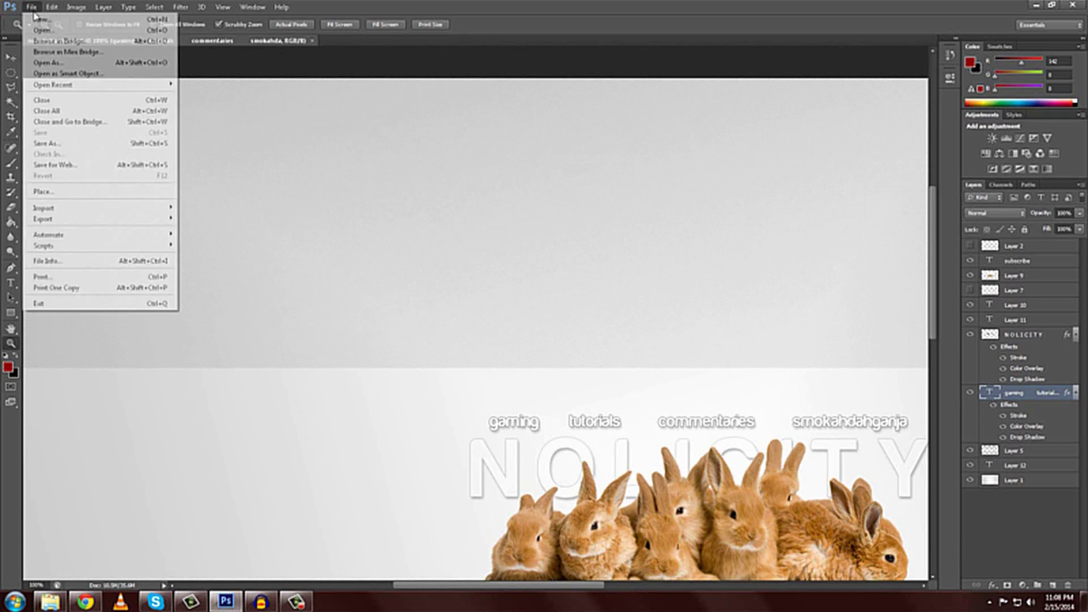
click(42, 19)
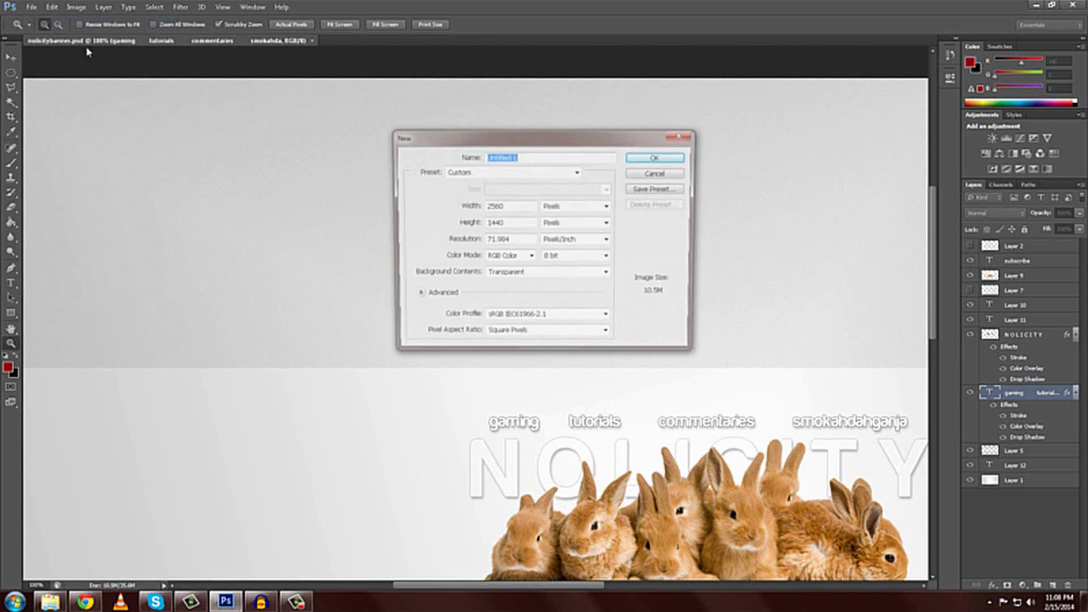
double_click(515, 204)
click(564, 208)
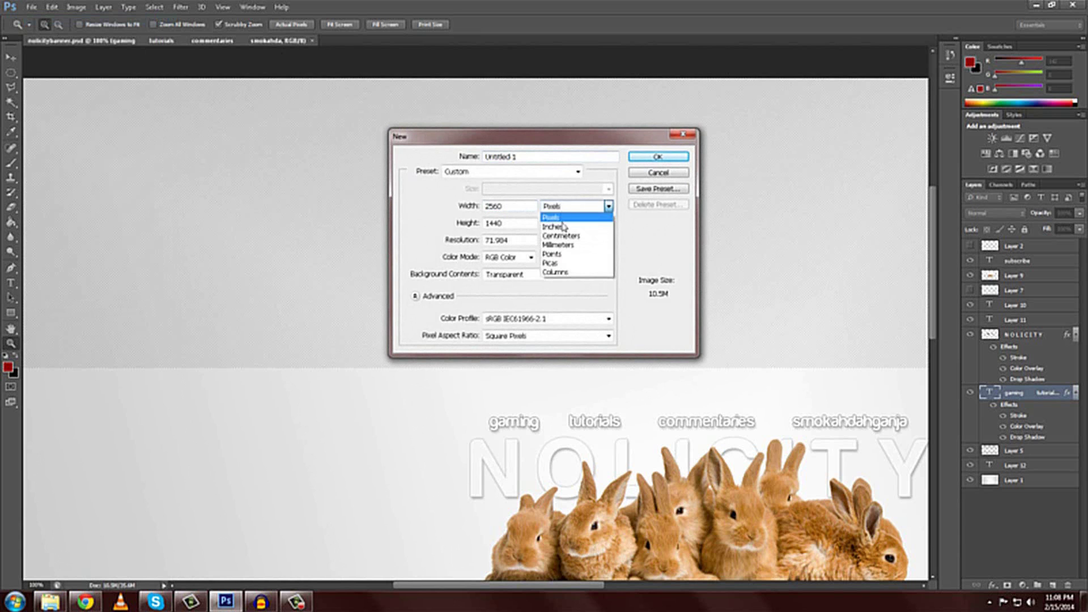
click(568, 217)
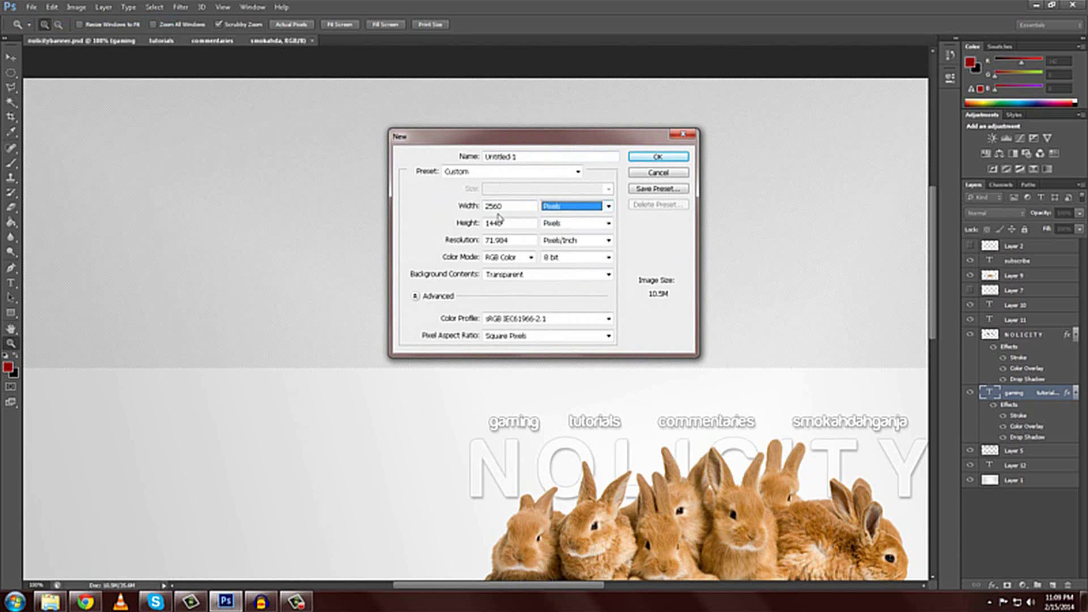
text(5)
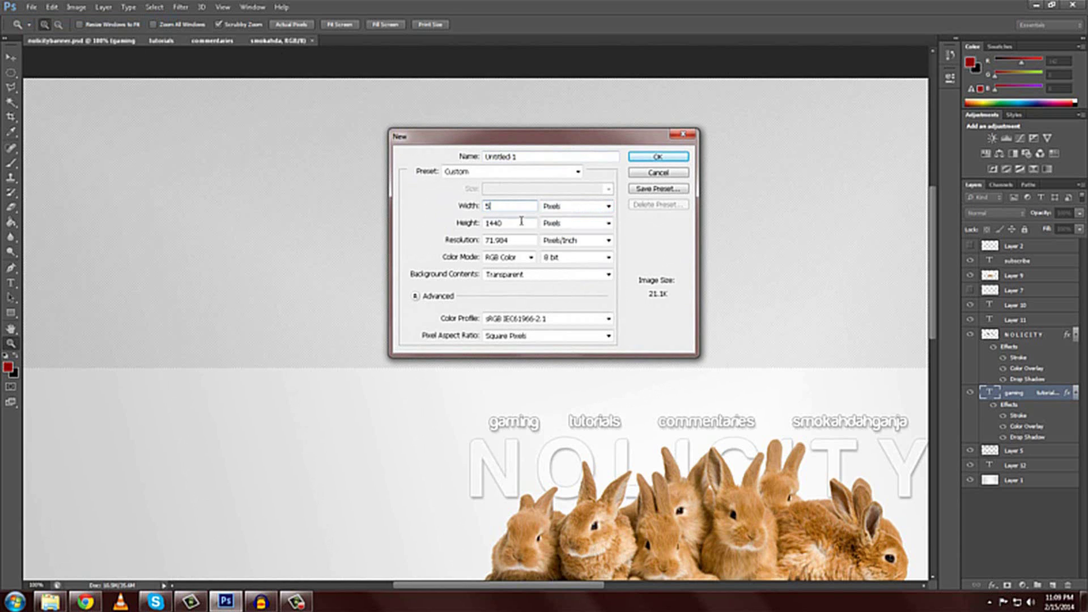
key(Tab)
text(5)
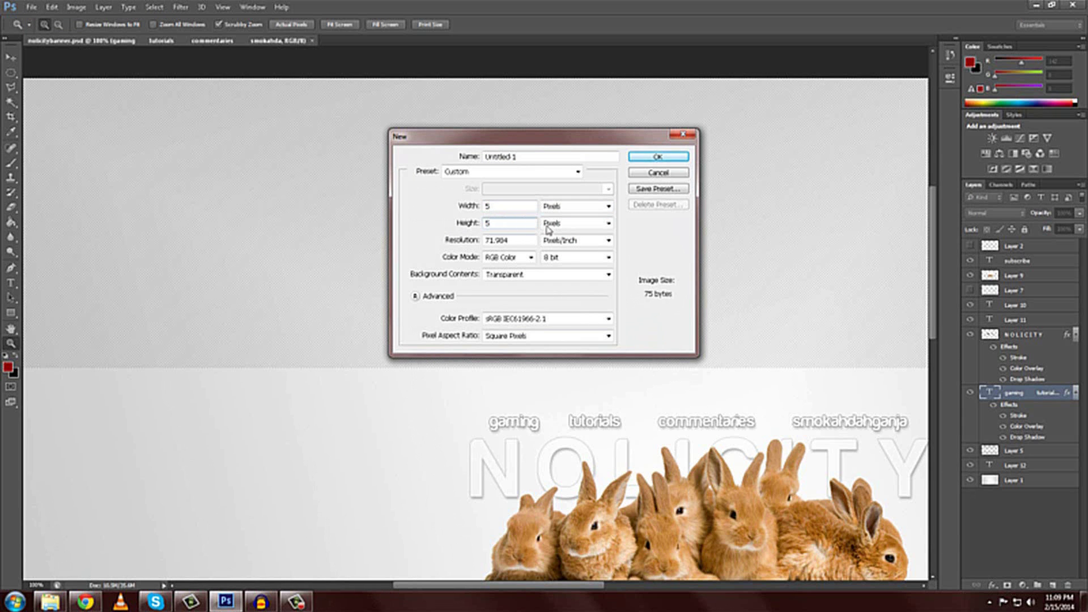
click(660, 156)
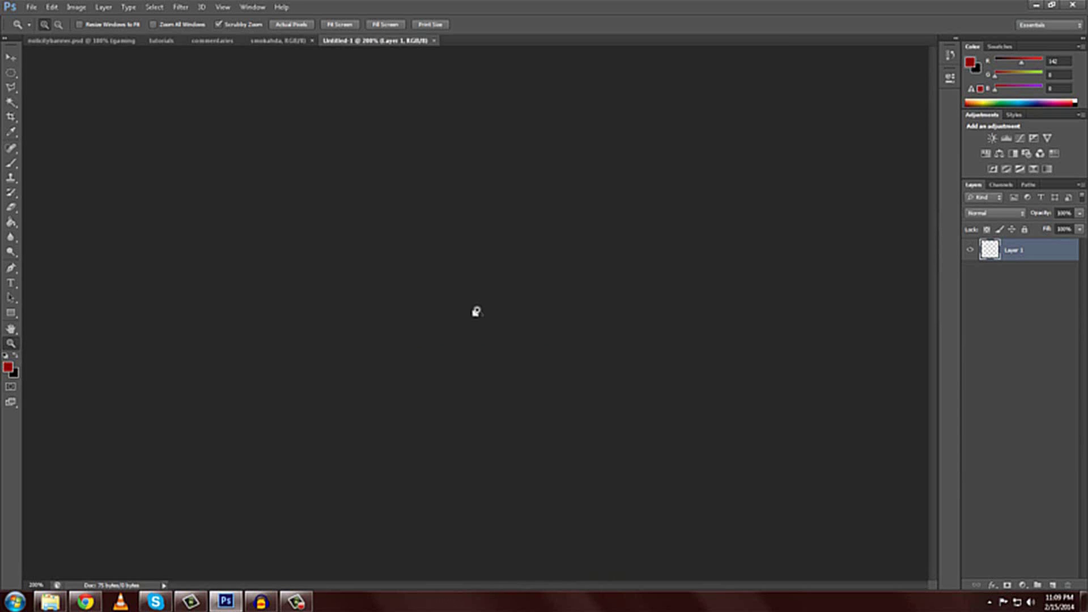
Step: Zoom in on the tiny canvas and select the 1 px Pencil tool
drag(476, 313, 477, 311)
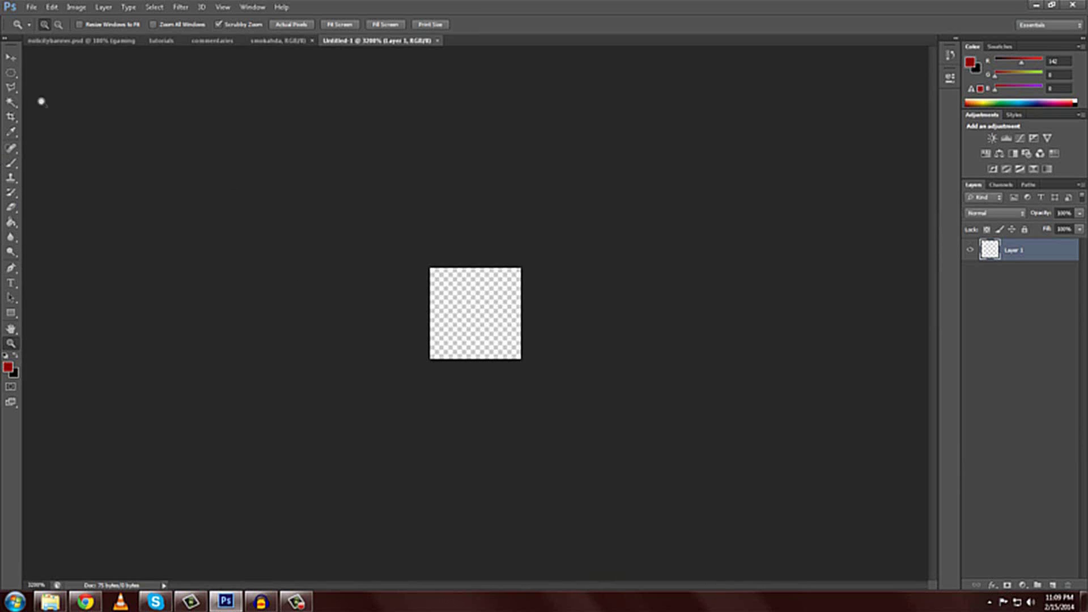
click(13, 165)
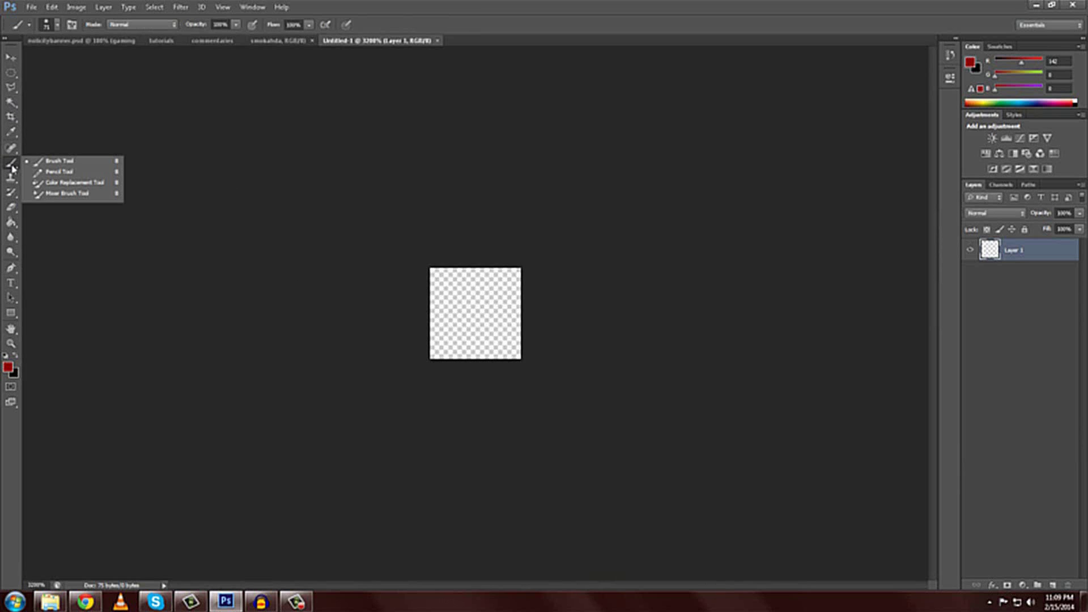
click(41, 173)
click(57, 28)
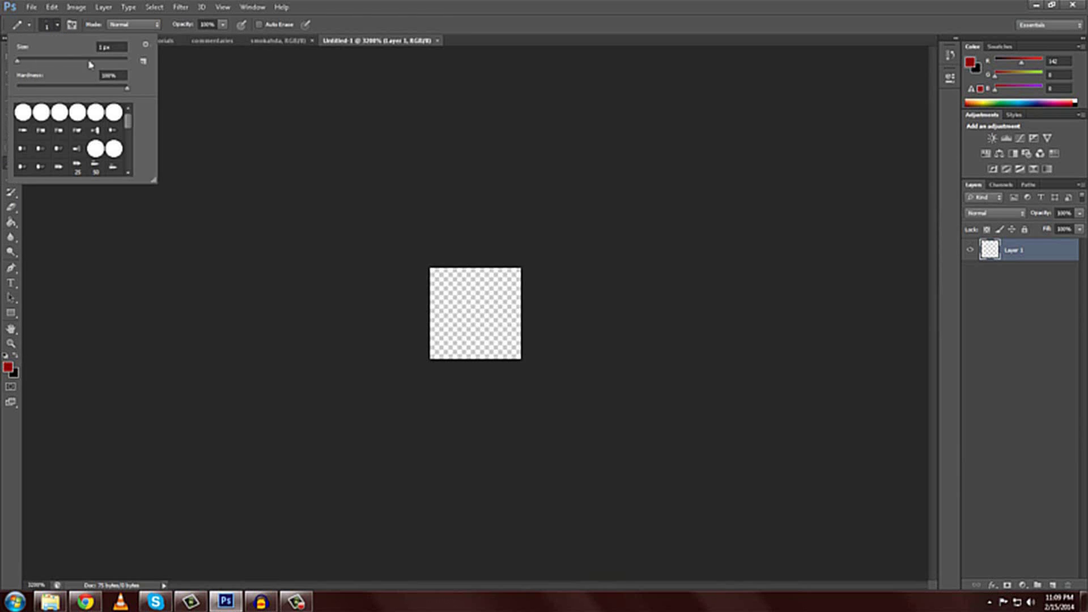
click(57, 28)
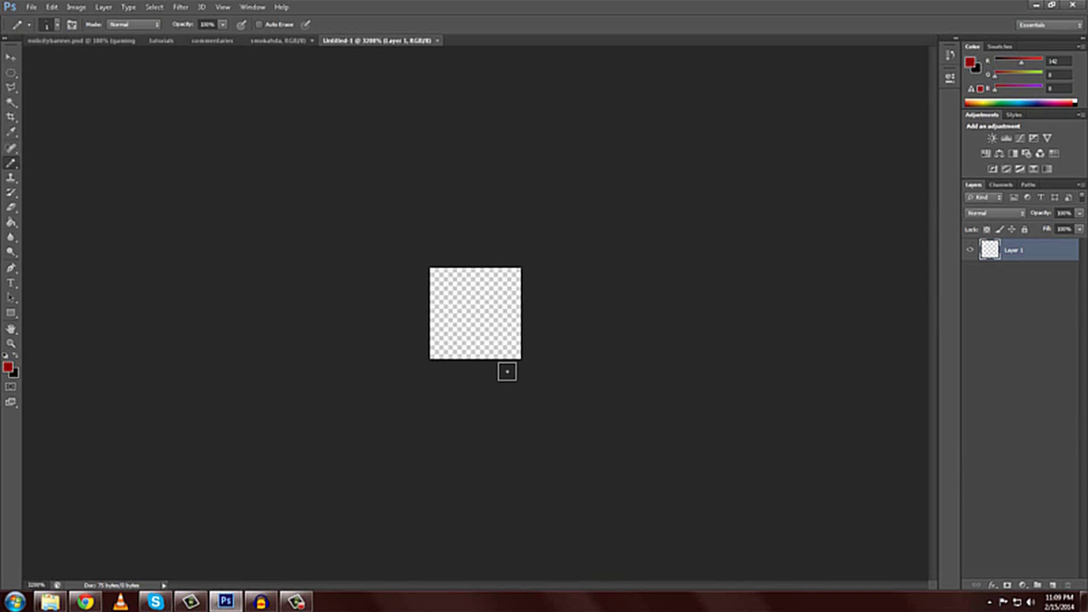
Step: Undo a stray red pixel and set the foreground colour to black
click(439, 349)
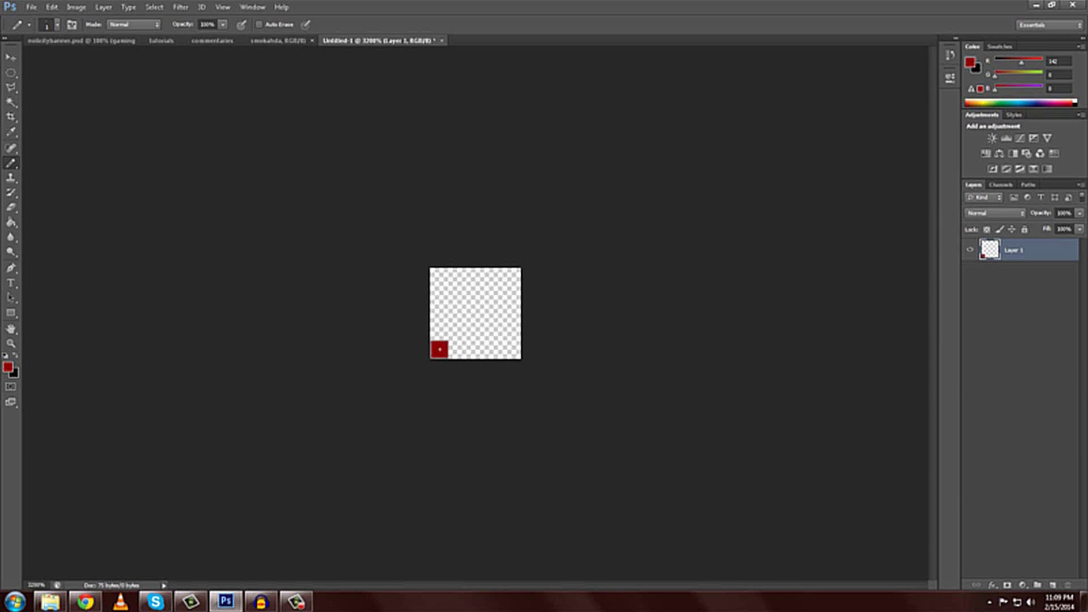
click(51, 7)
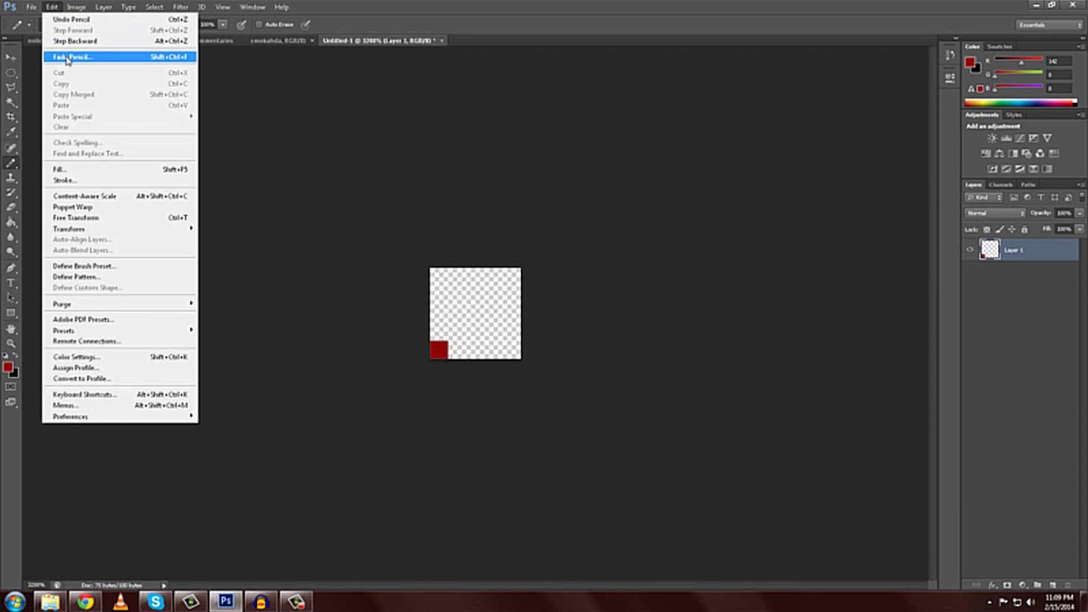
click(81, 42)
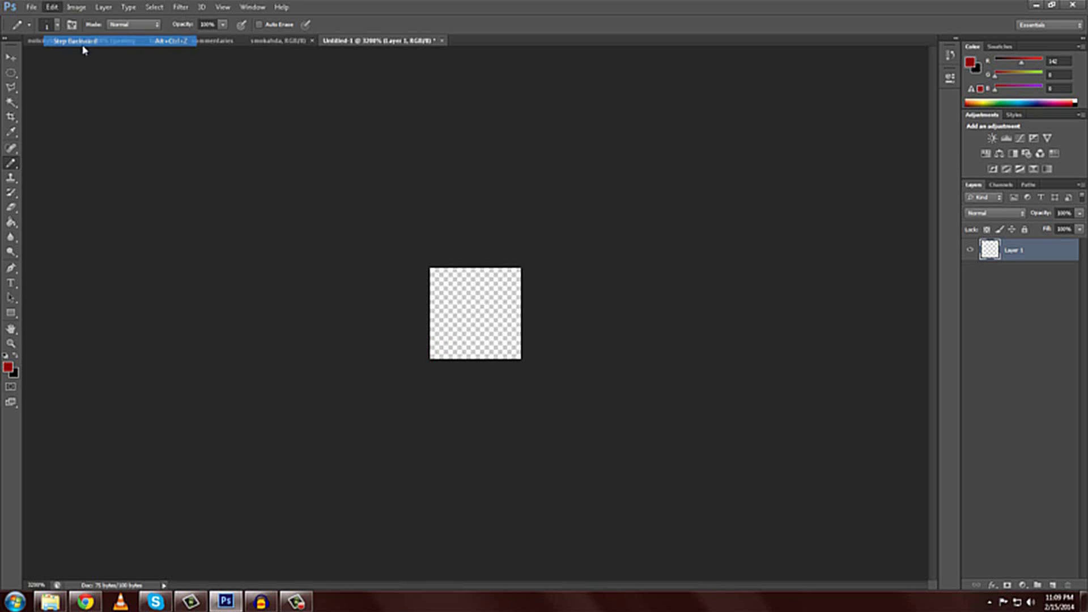
click(8, 366)
double_click(561, 519)
text(0)
key(Tab)
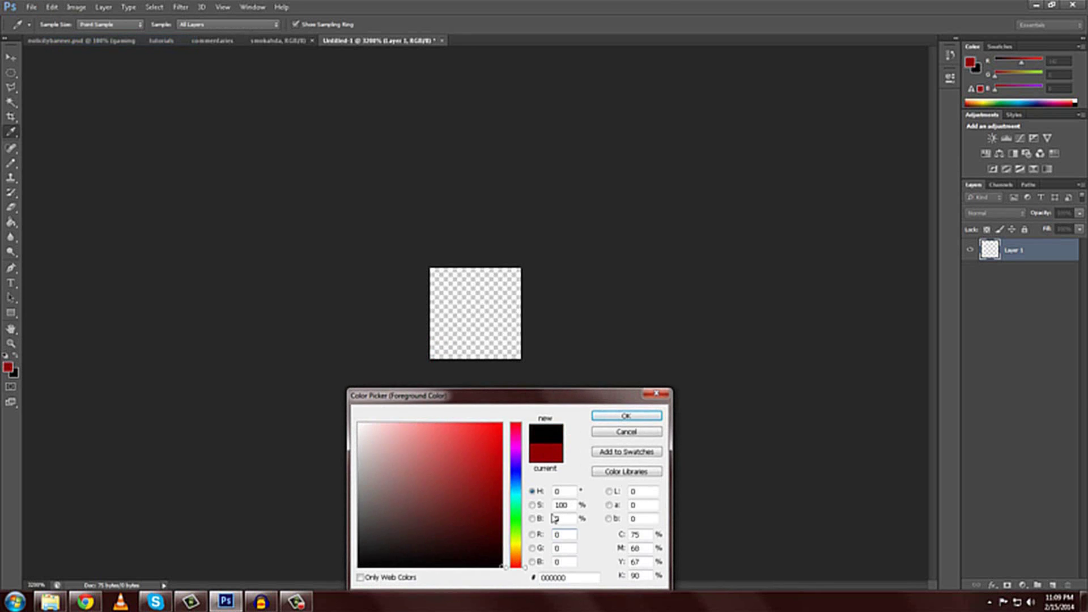
click(618, 418)
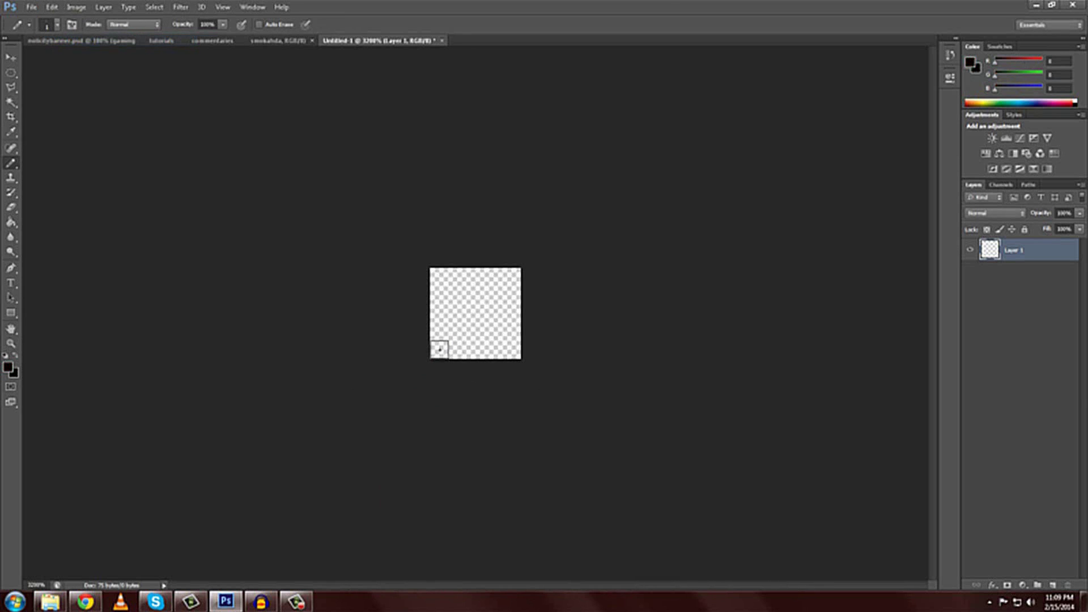
Step: Pencil five black pixels diagonally from the bottom-left to the top-right corner
click(440, 350)
click(457, 331)
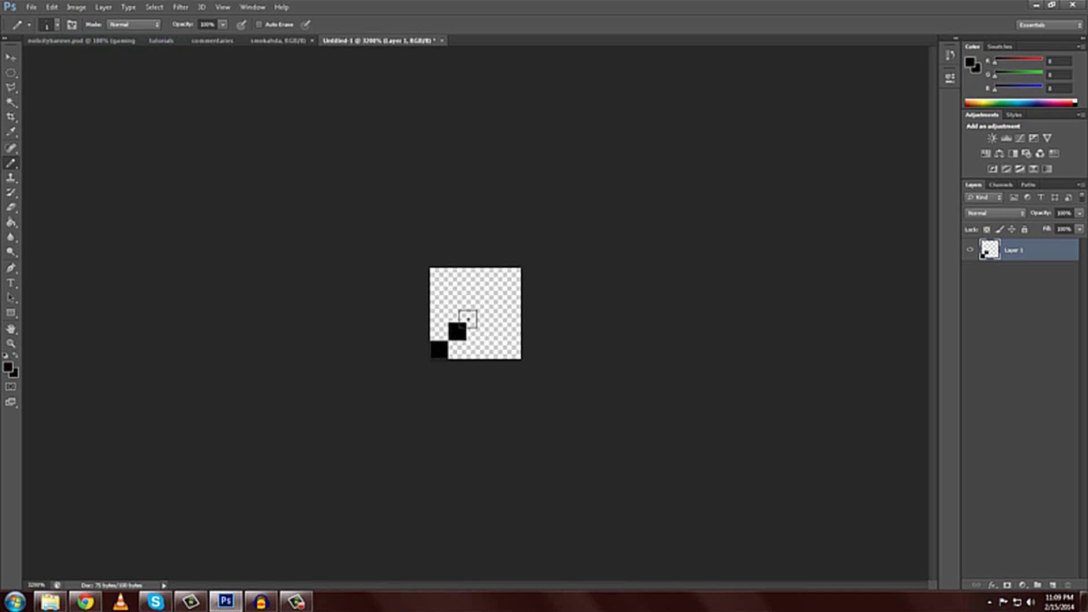
click(475, 313)
click(495, 294)
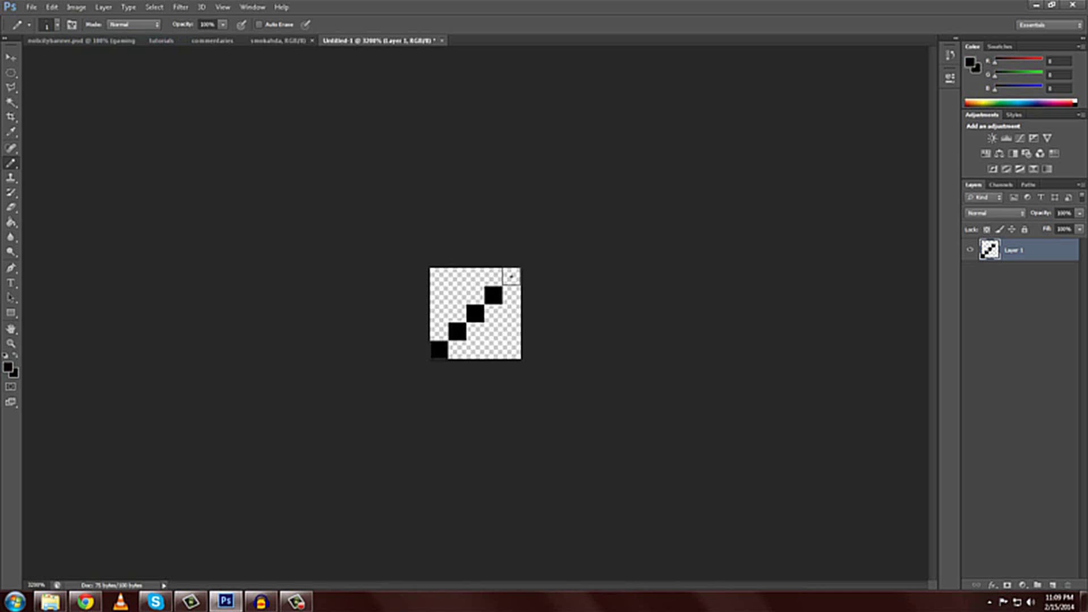
click(512, 276)
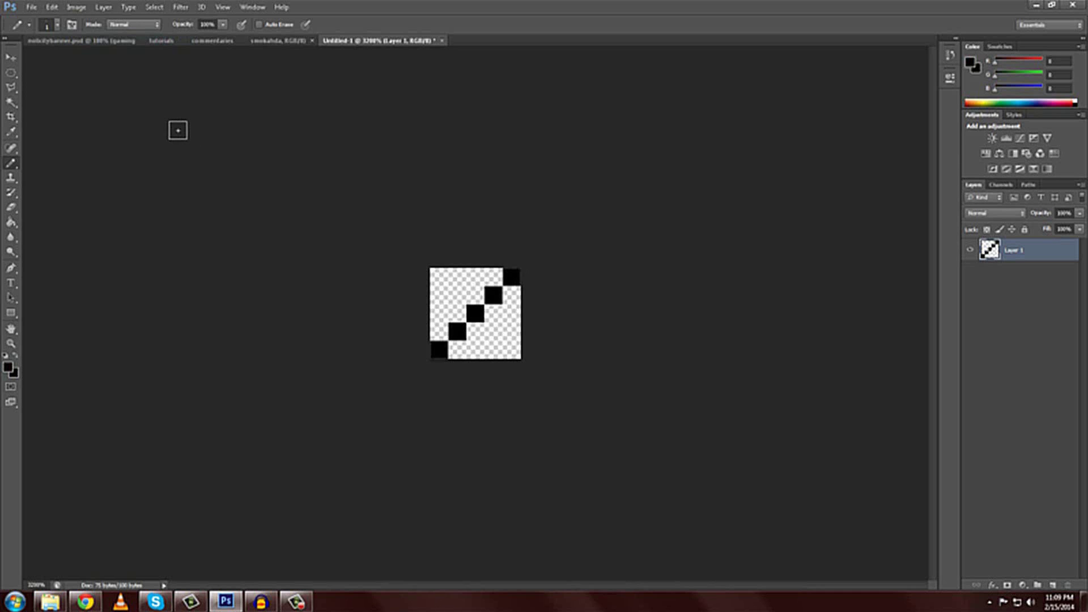
click(69, 7)
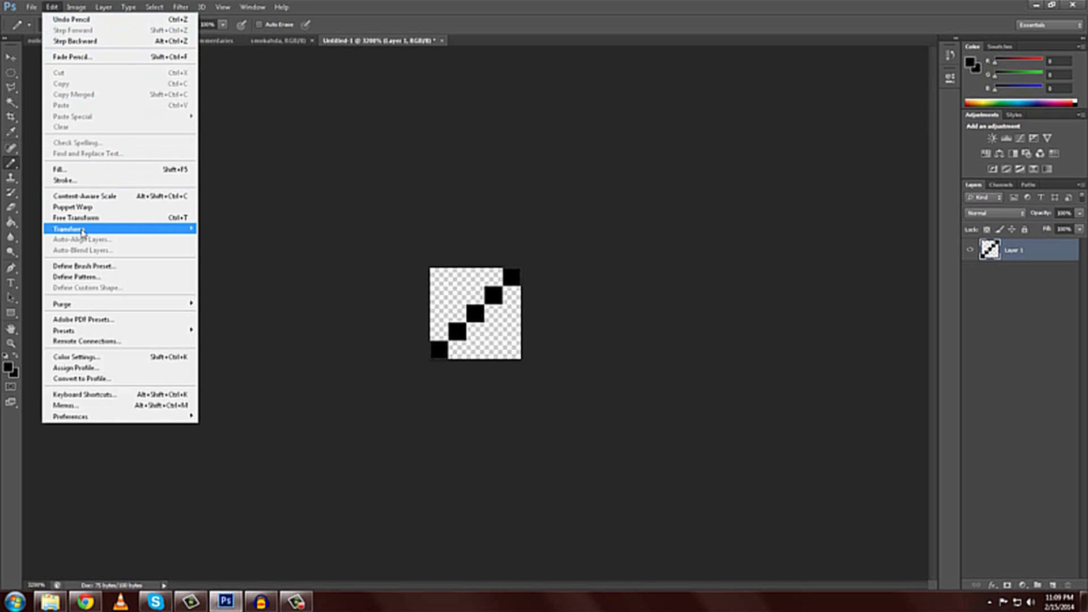
Step: Define the diagonal tile as pattern 'Scanlines', then bring nolicitybanner.psd to the front
click(87, 280)
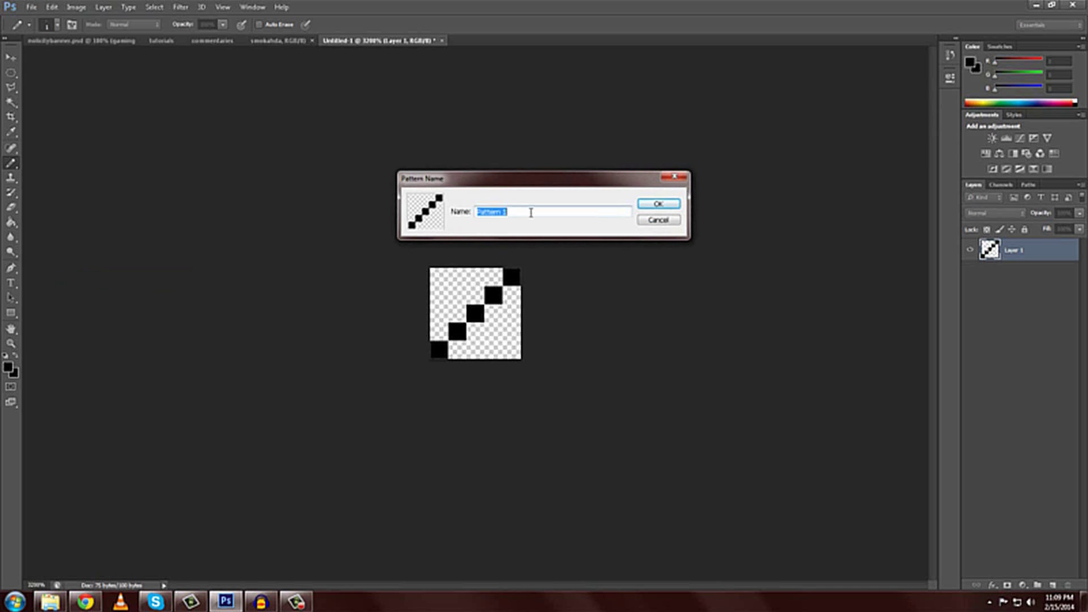
text(Scanlines)
click(670, 224)
click(113, 42)
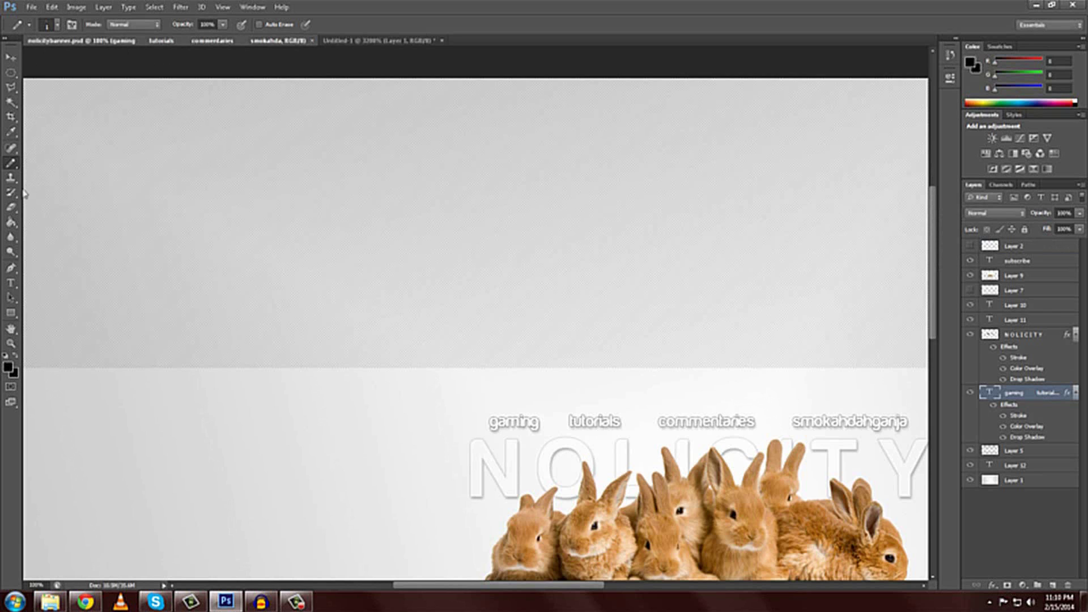
Step: Set the Paint Bucket to fill with the Scanlines pattern
drag(11, 222, 49, 225)
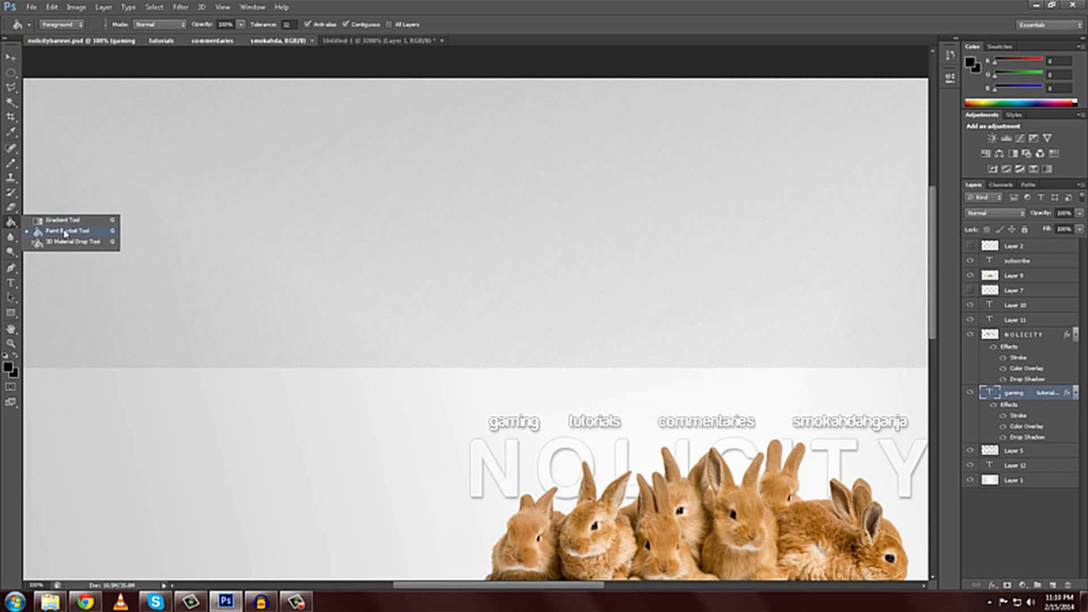
click(64, 234)
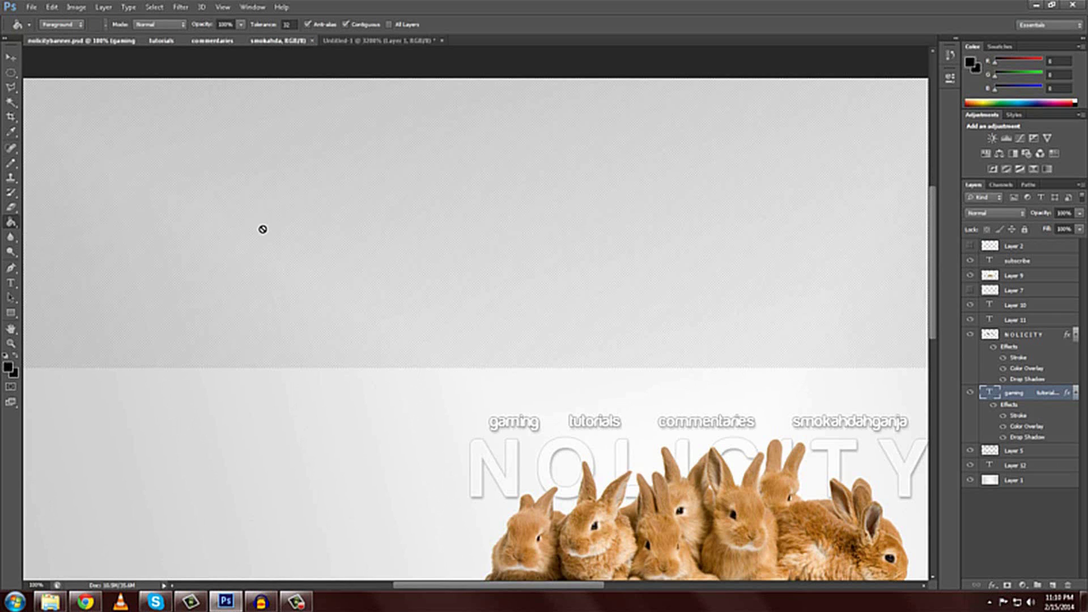
click(80, 27)
click(78, 46)
click(105, 29)
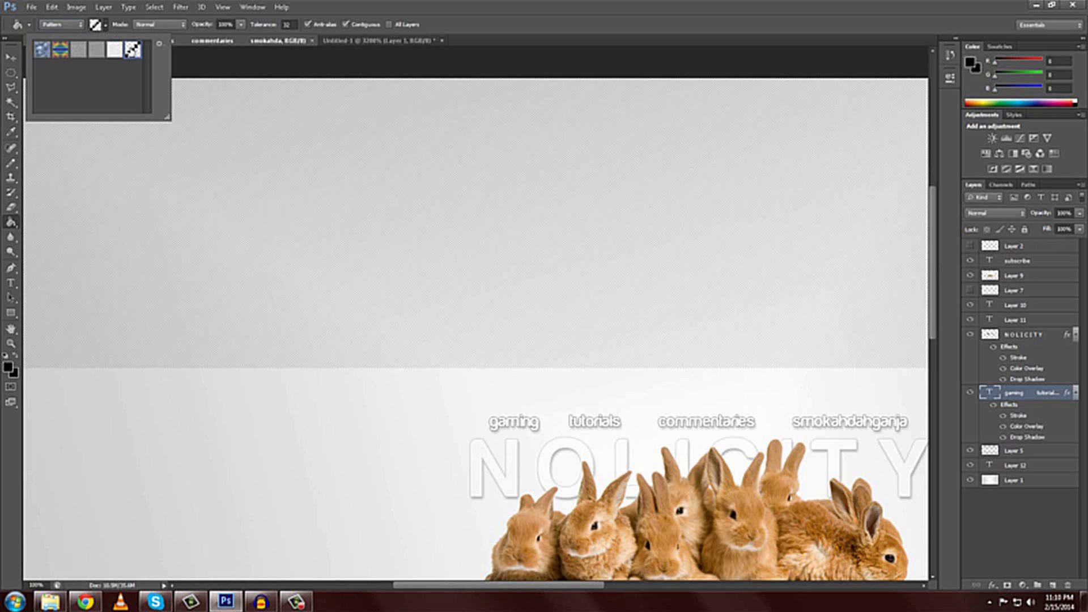
click(187, 60)
scroll(185, 227, down, 5)
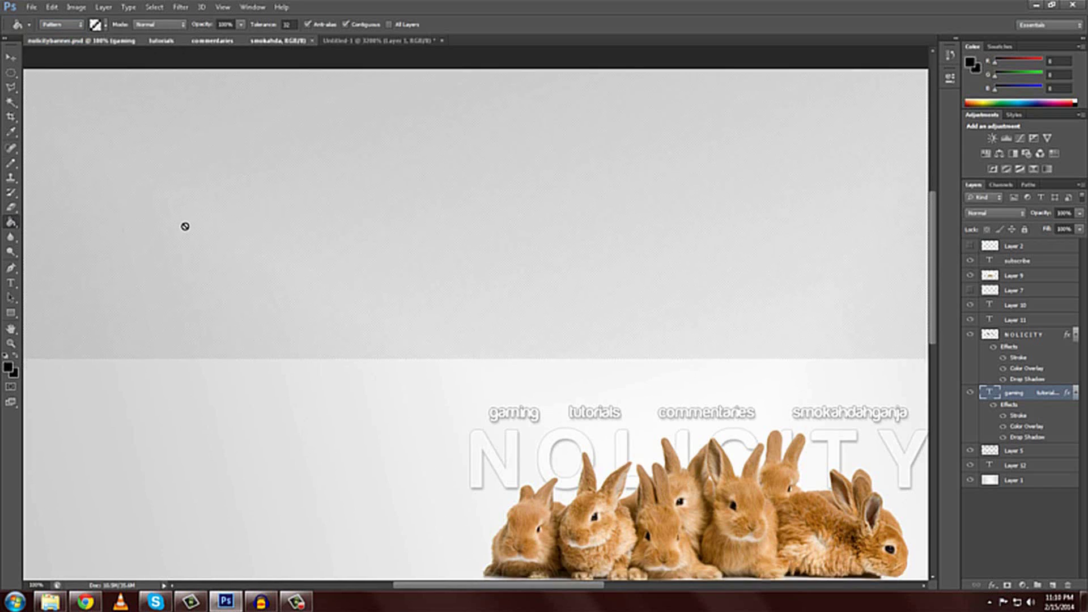
scroll(495, 287, down, 1)
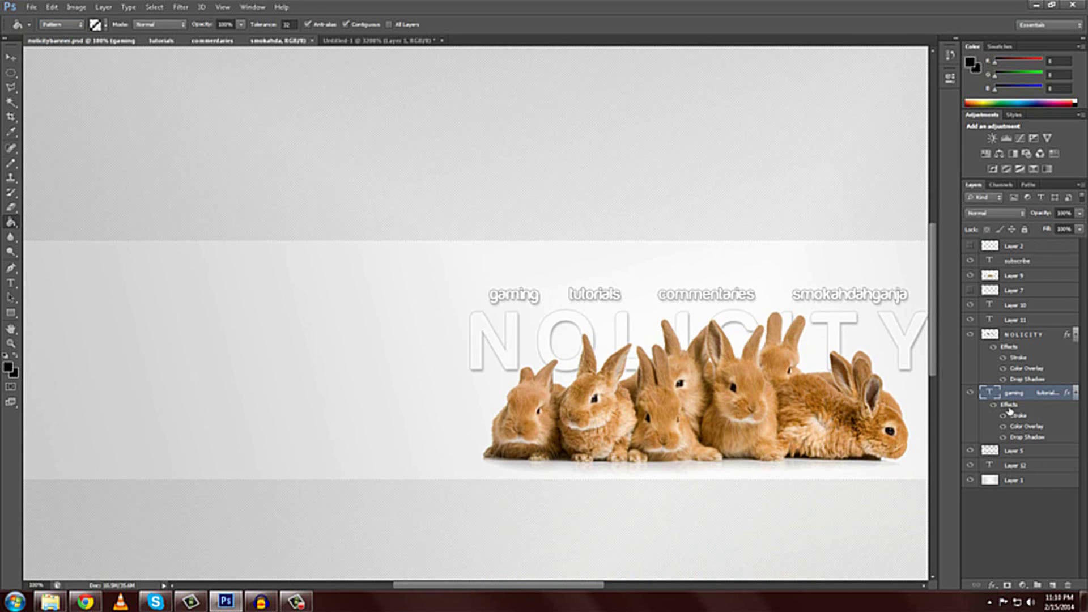
Step: Fill the banner with Scanlines, rasterizing the type layer, then undo the fill
click(228, 309)
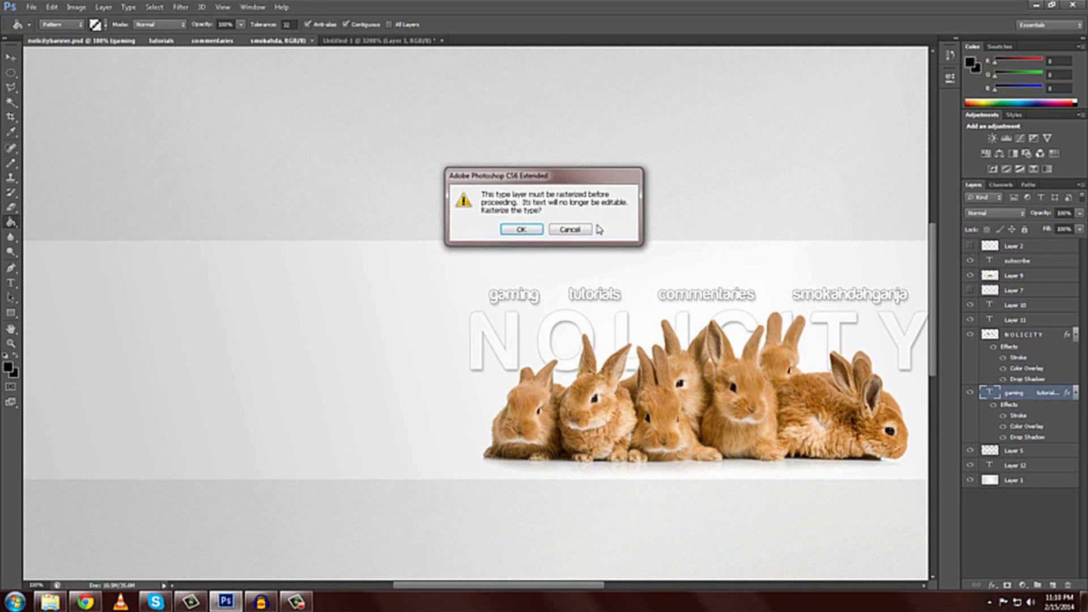
click(530, 229)
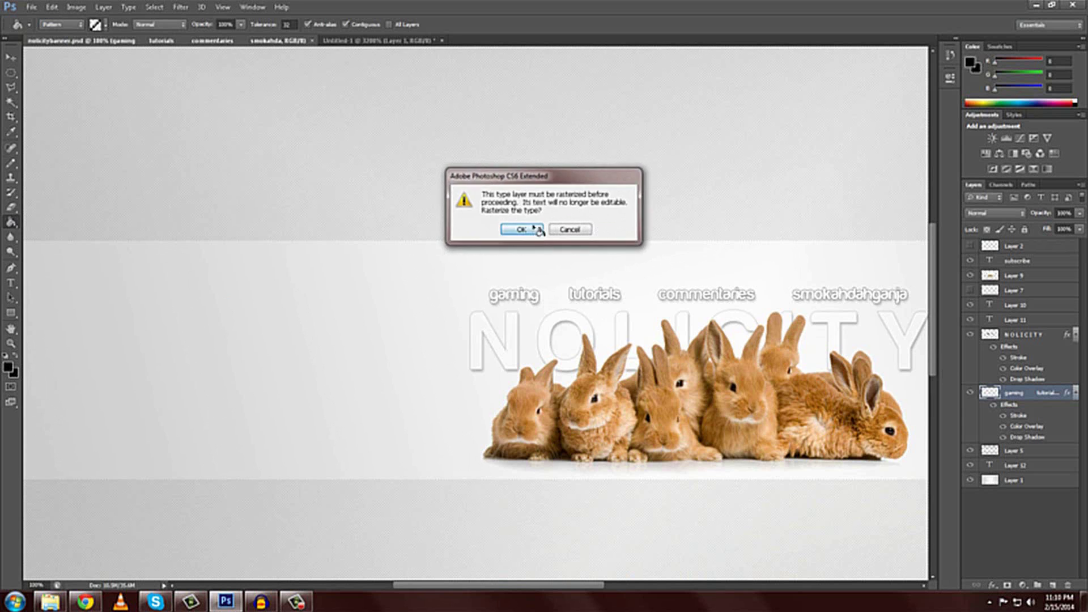
click(377, 315)
scroll(512, 302, down, 2)
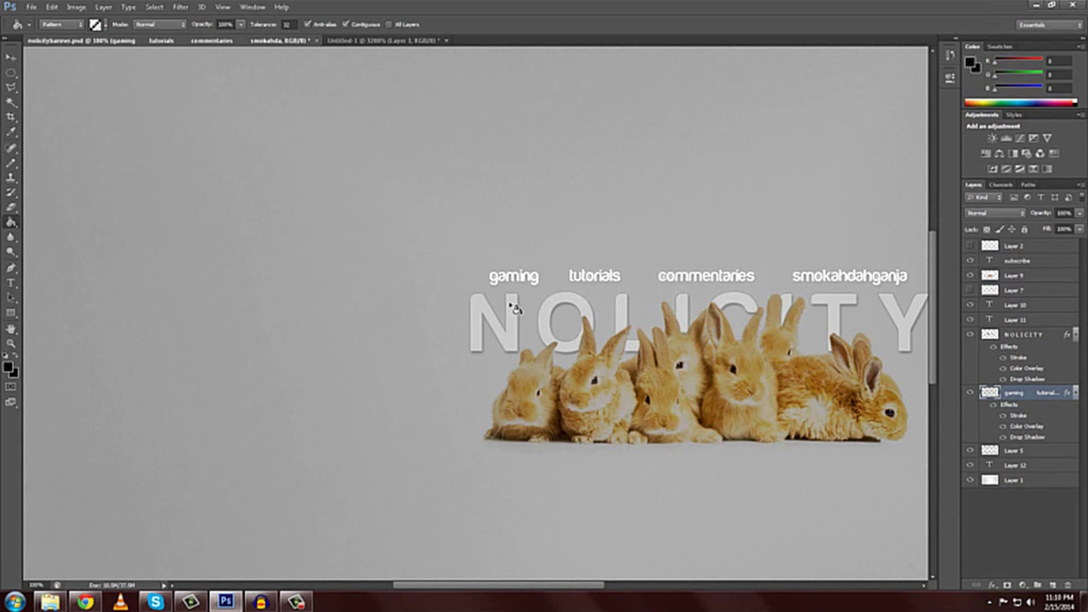
scroll(514, 308, up, 2)
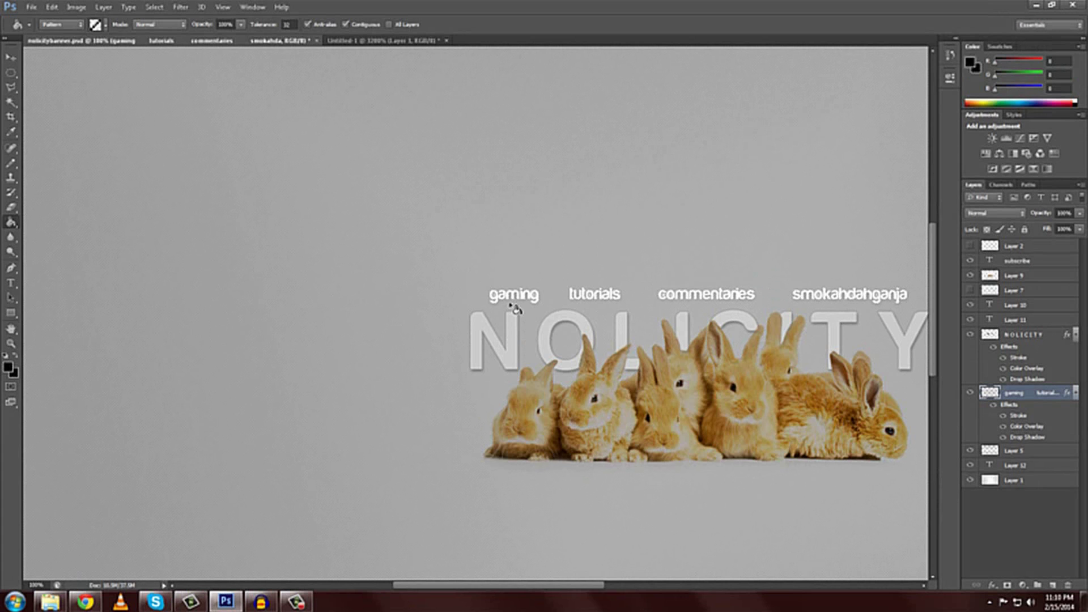
key(ctrl+alt+z)
key(ctrl+alt+z)
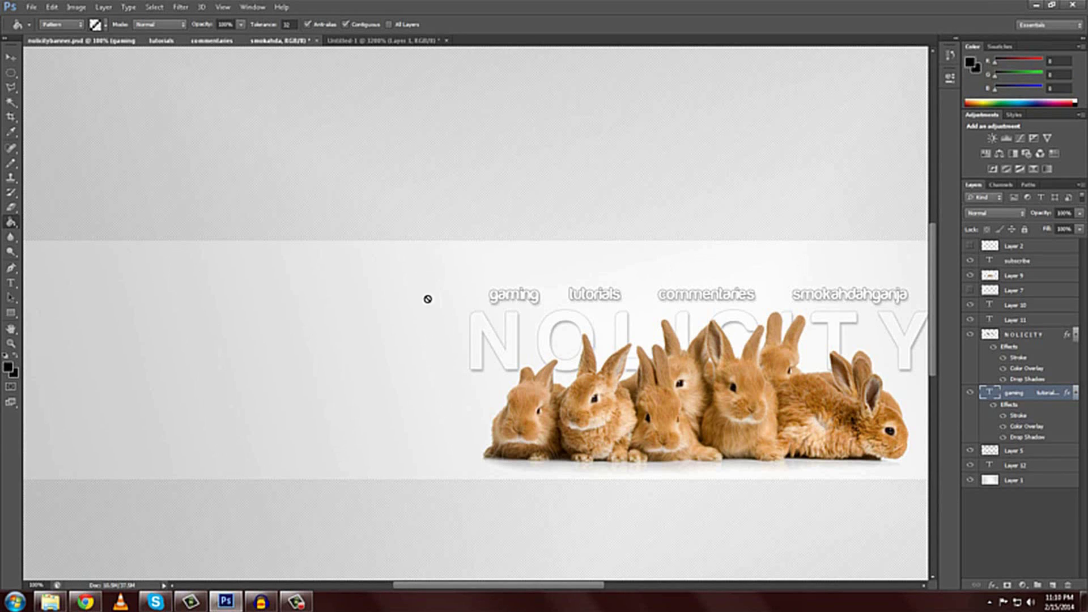
Step: Quit Photoshop, discarding changes to both the pattern and banner documents
click(1072, 7)
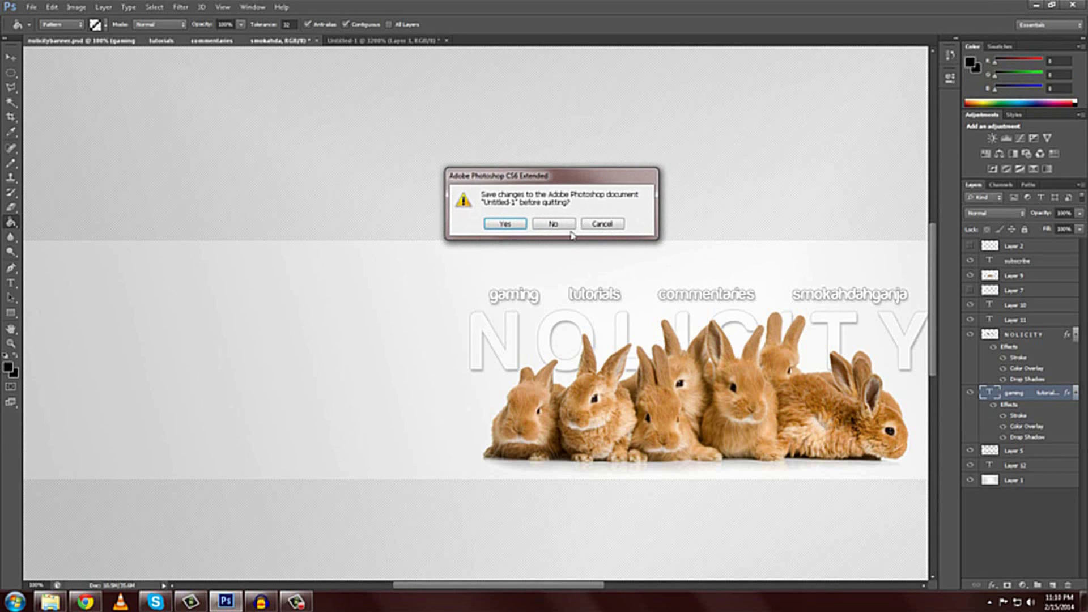
click(554, 224)
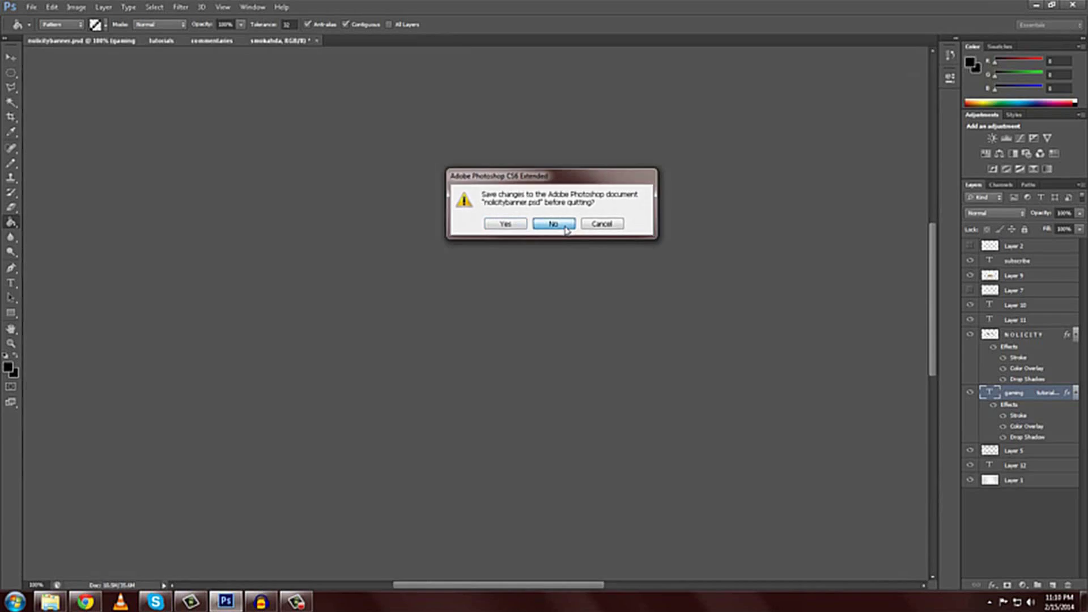
click(554, 223)
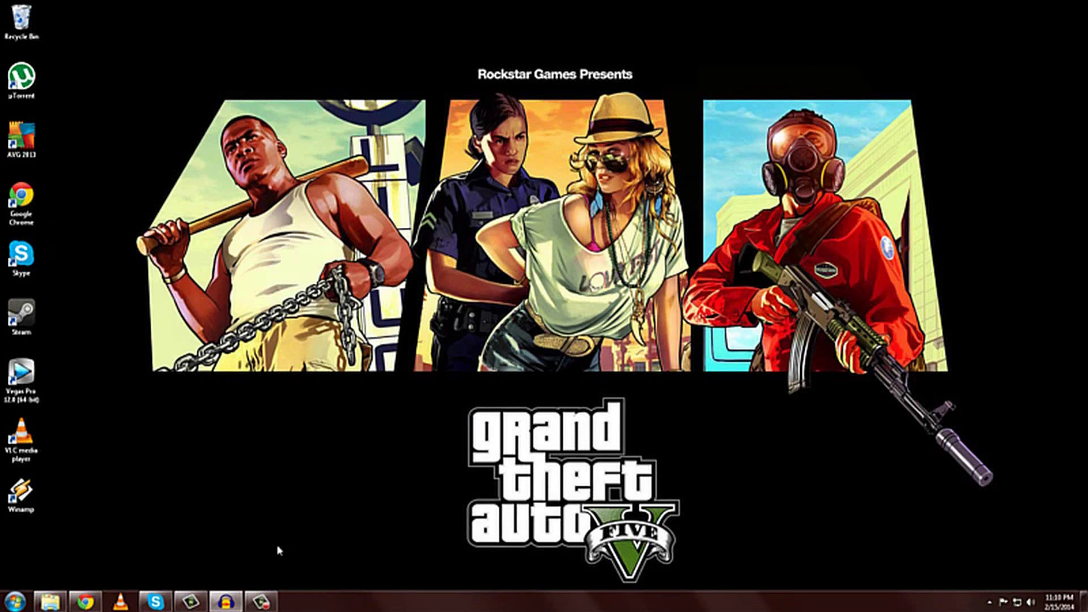
click(261, 603)
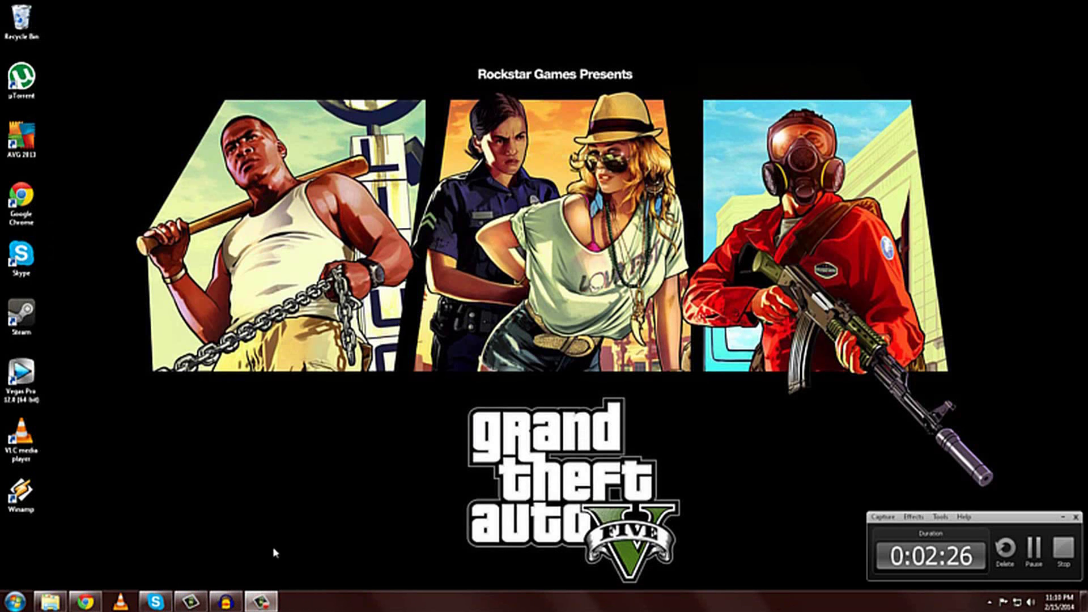